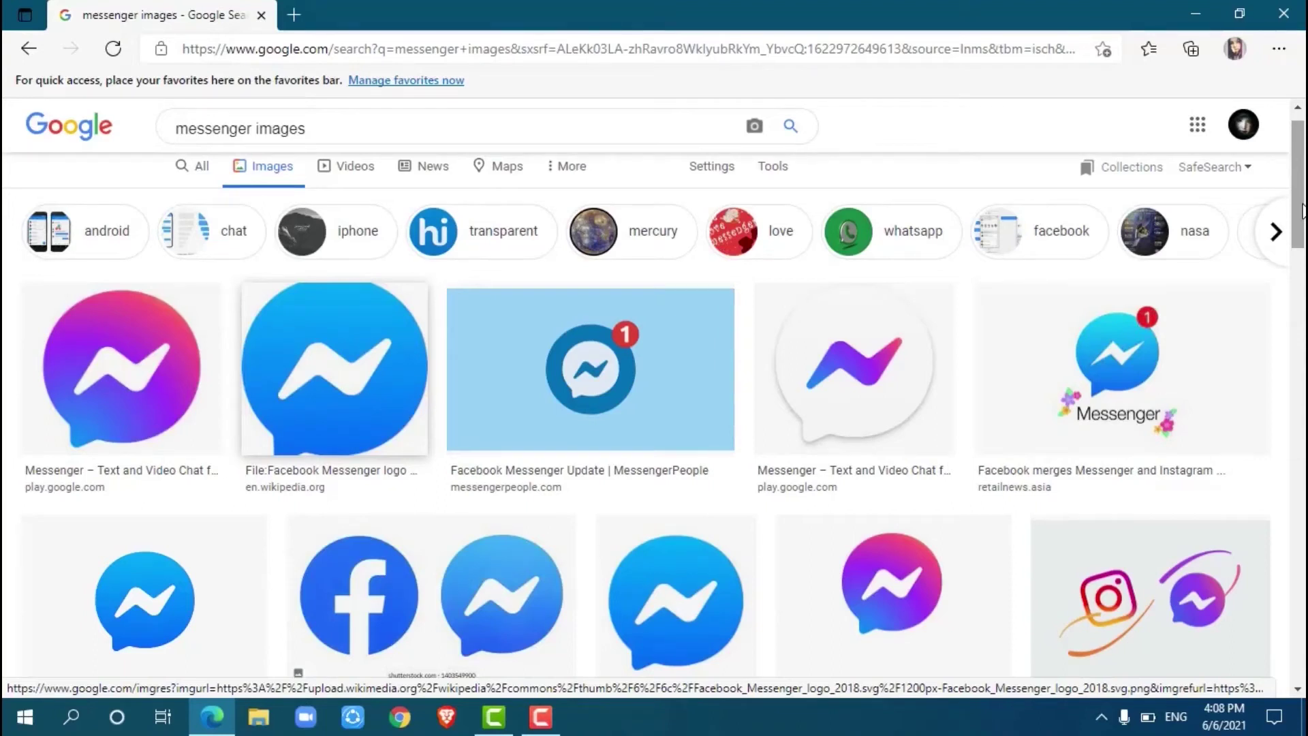
left_click_drag(1302, 210, 1303, 219)
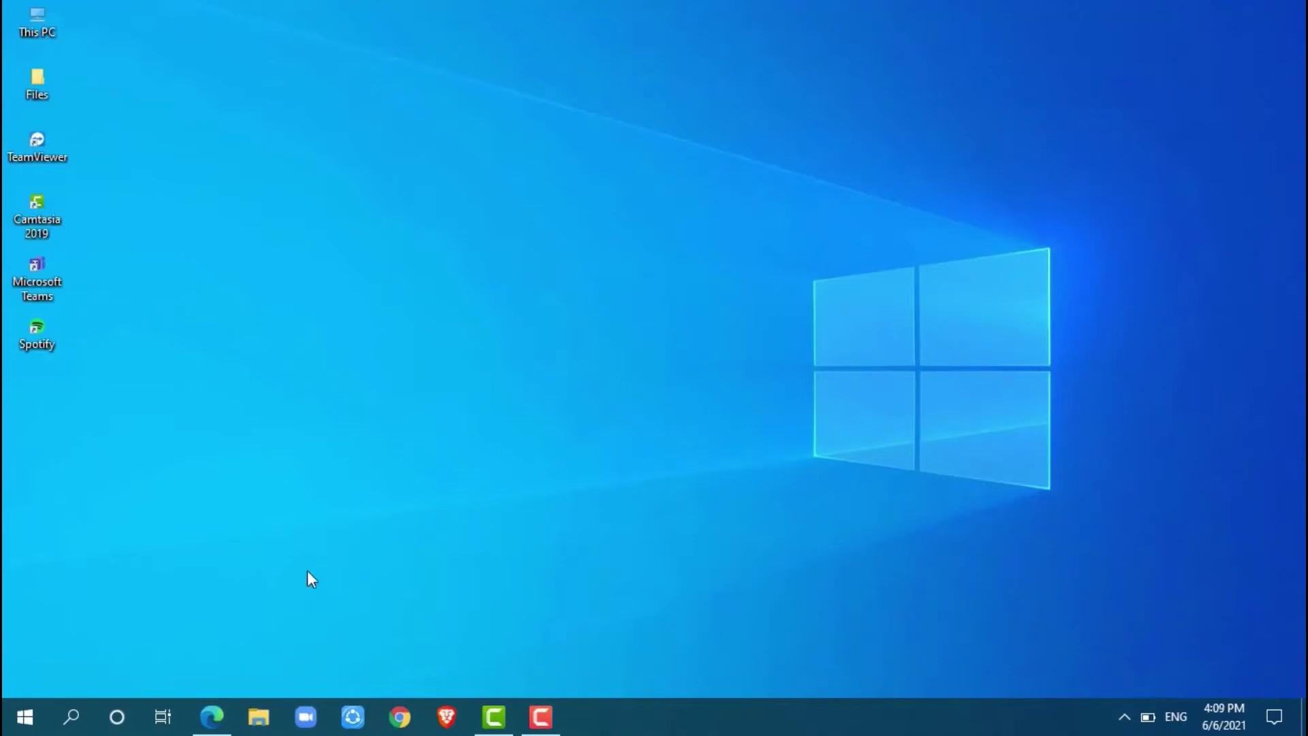
Return to Microsoft Edge and load messenger.com in a new tab
left_click(211, 715)
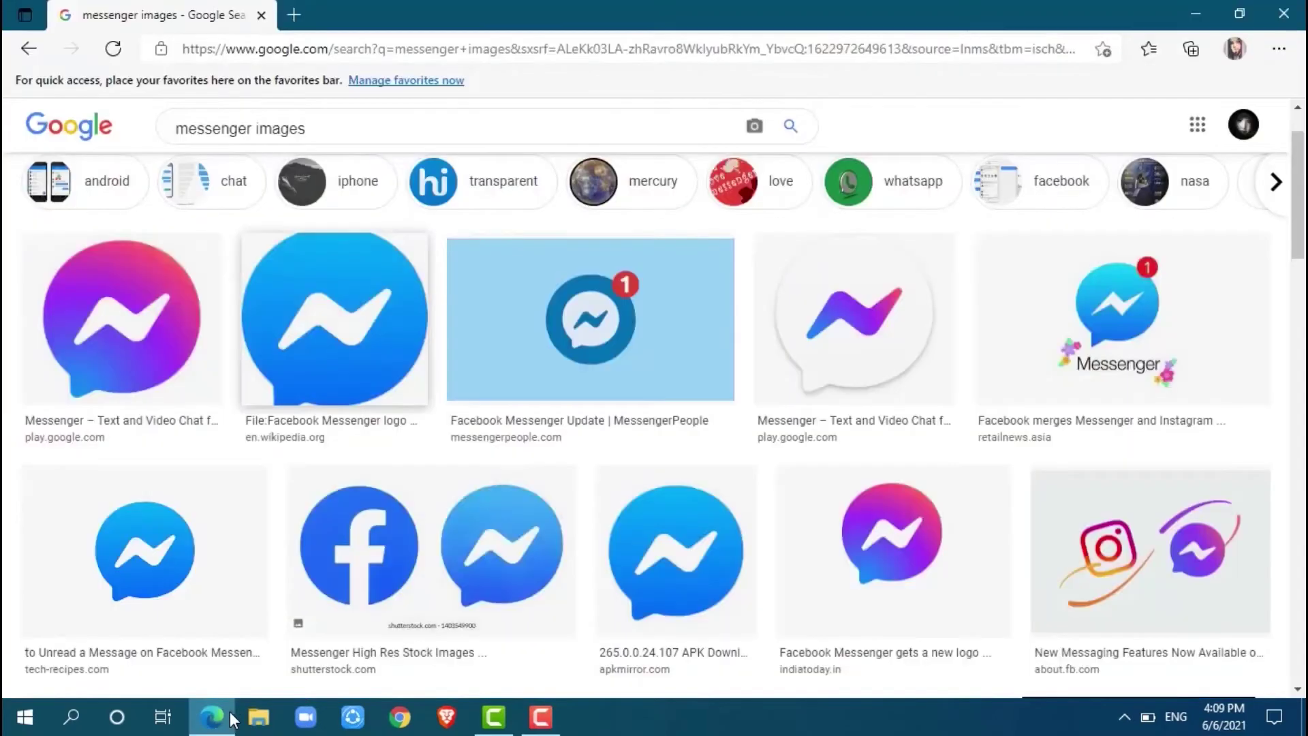
left_click(294, 15)
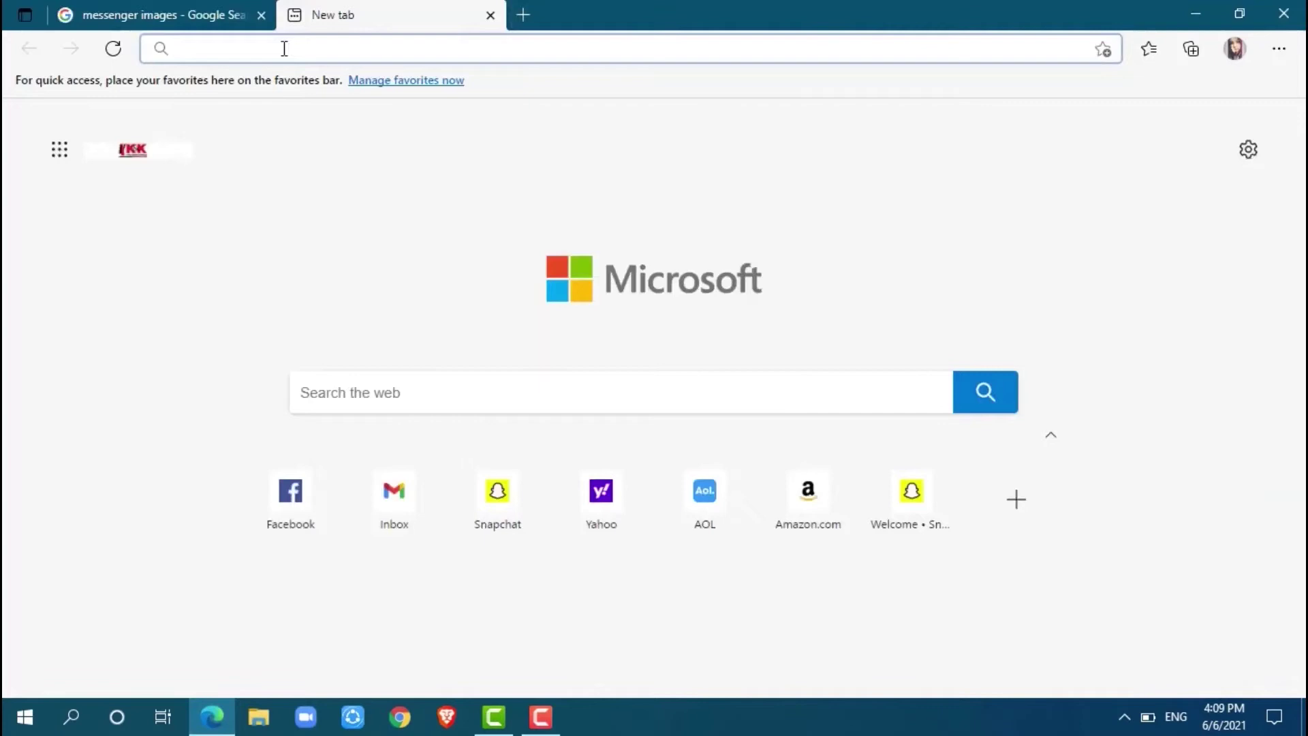
type("messenger")
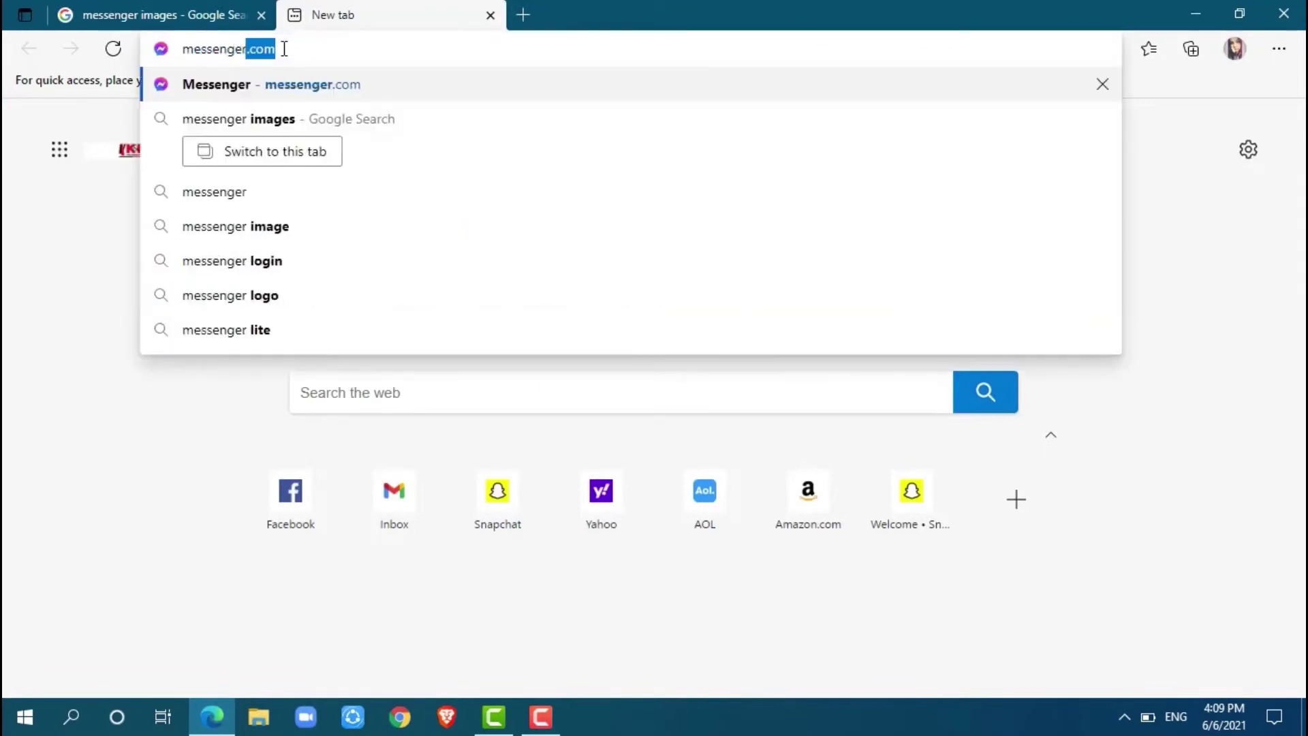
type(".com")
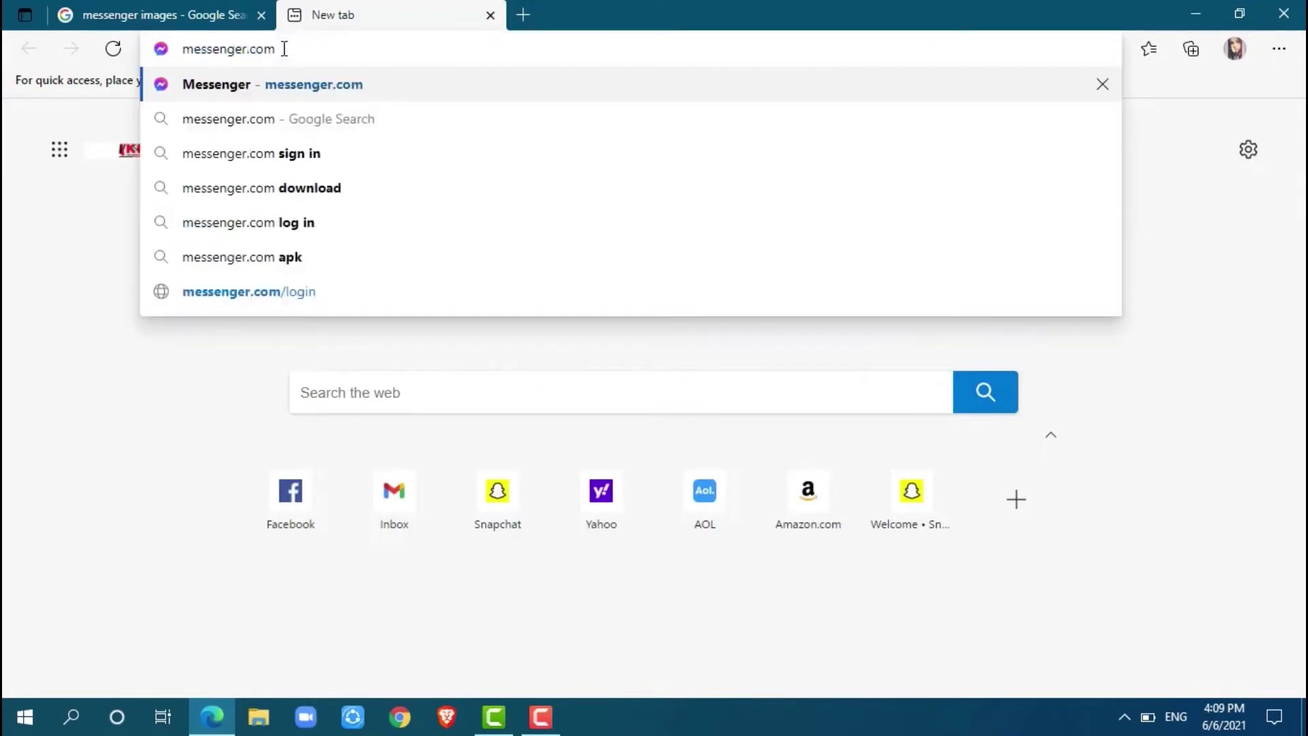
key("Return")
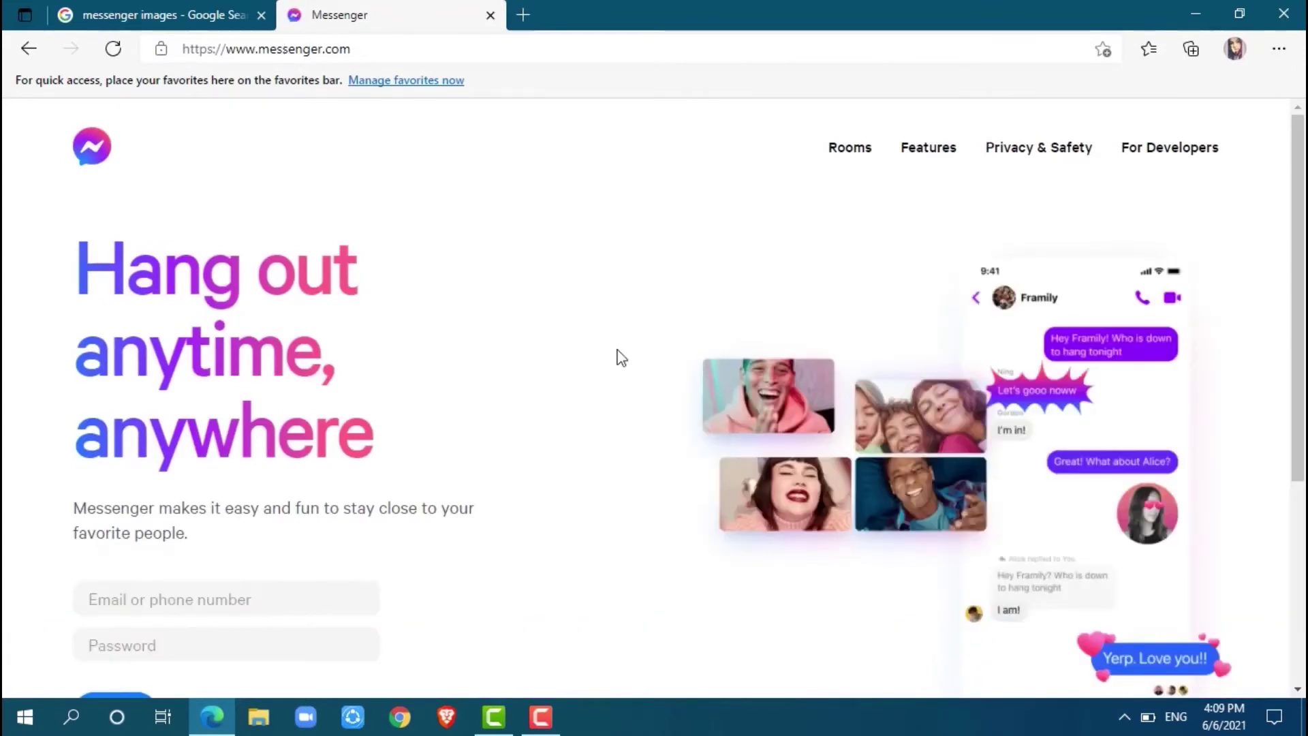
scroll(618, 357, "down", 3)
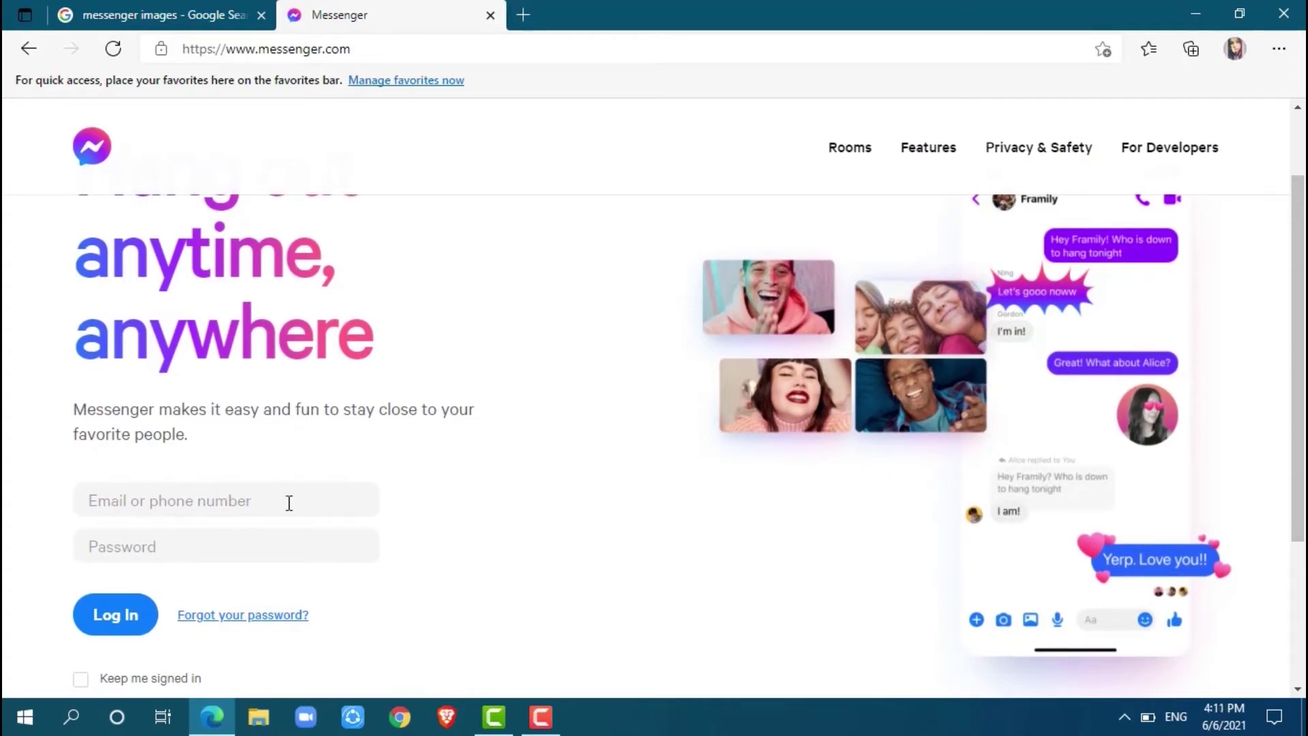
left_click_drag(1296, 388, 1295, 439)
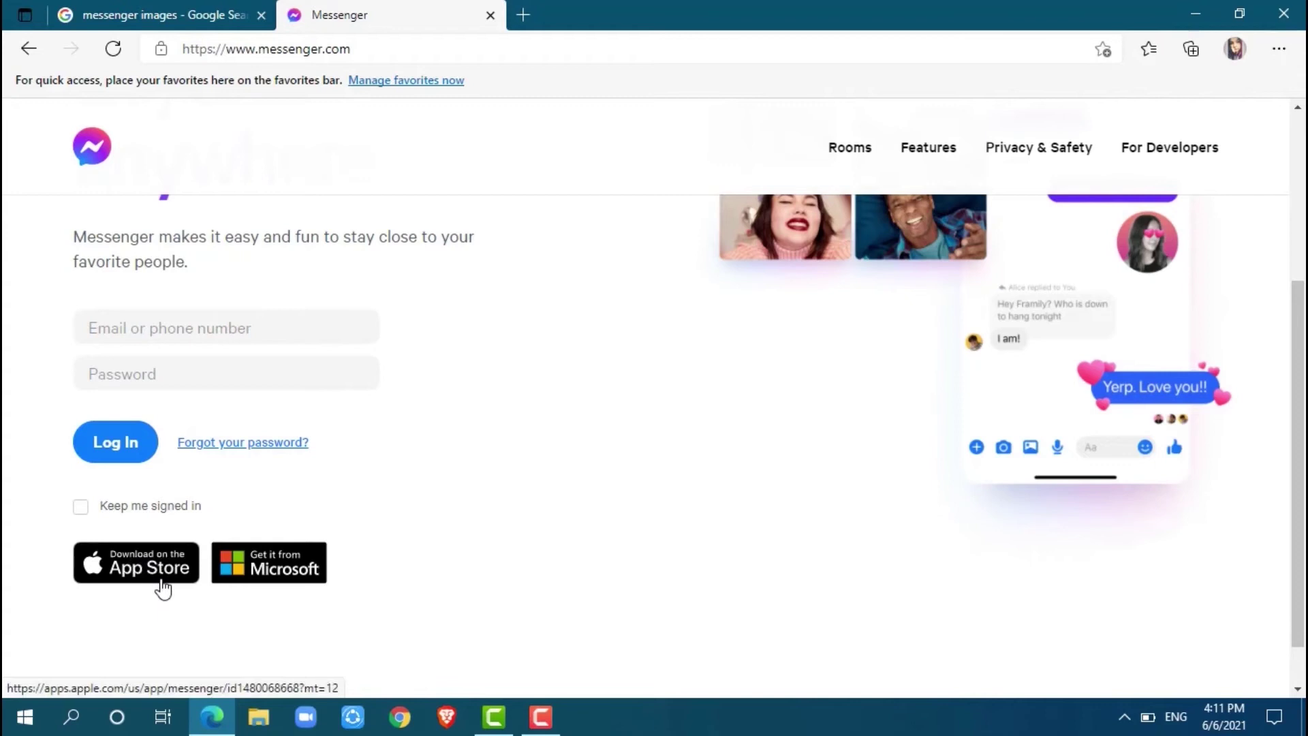
Get Messenger from its Microsoft Store web listing, always allowing microsoft.com to open the Store app
left_click(282, 567)
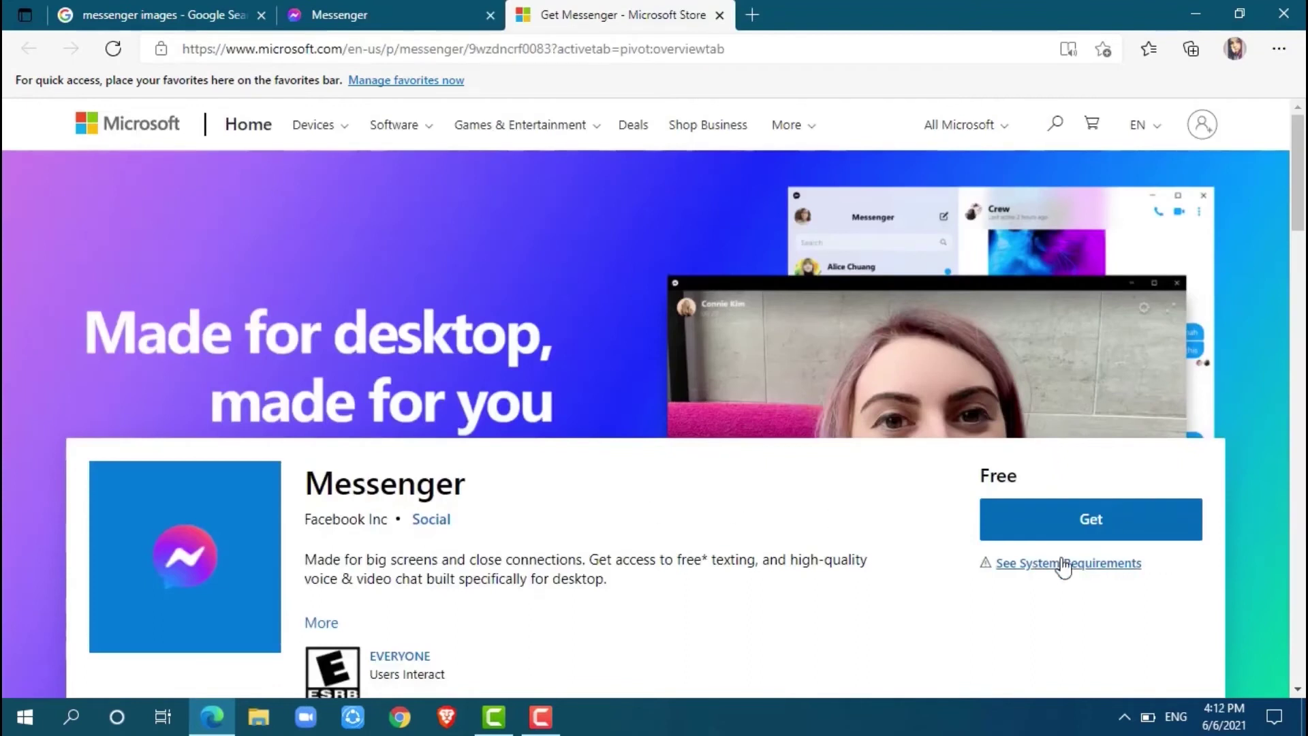
left_click(1093, 524)
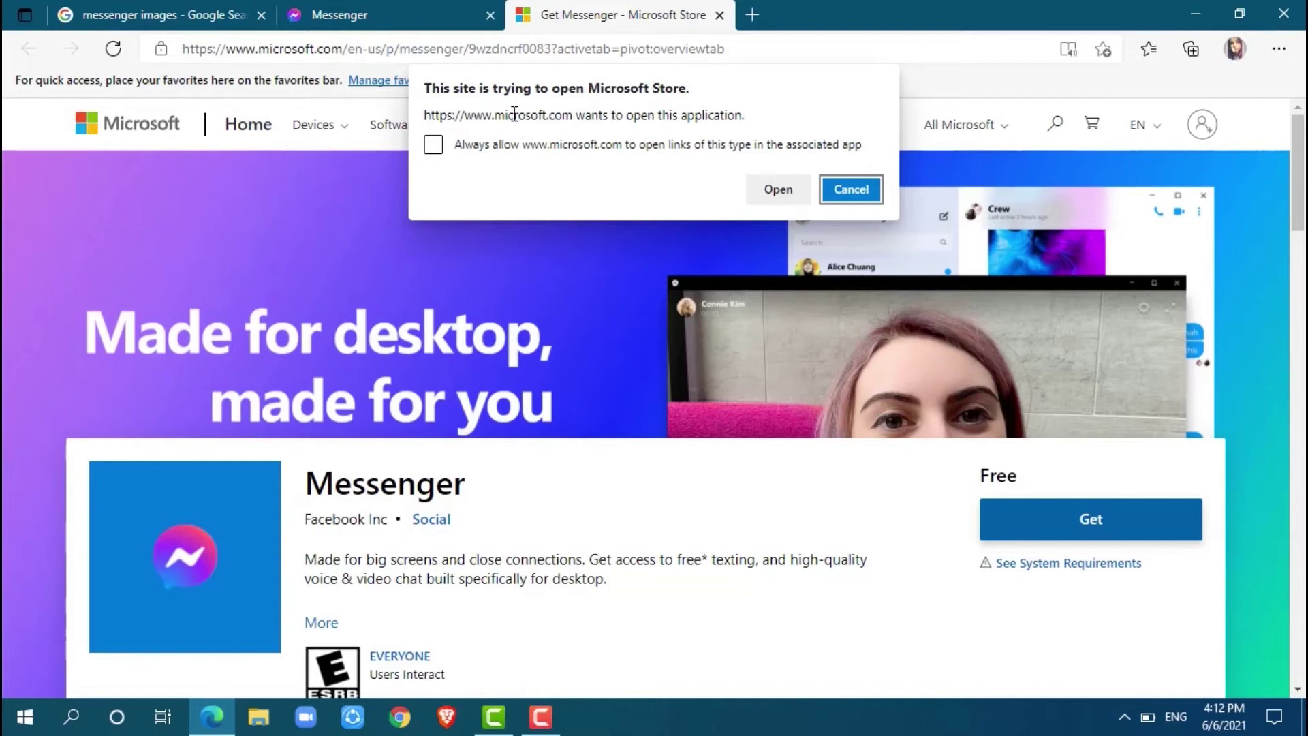
left_click(433, 144)
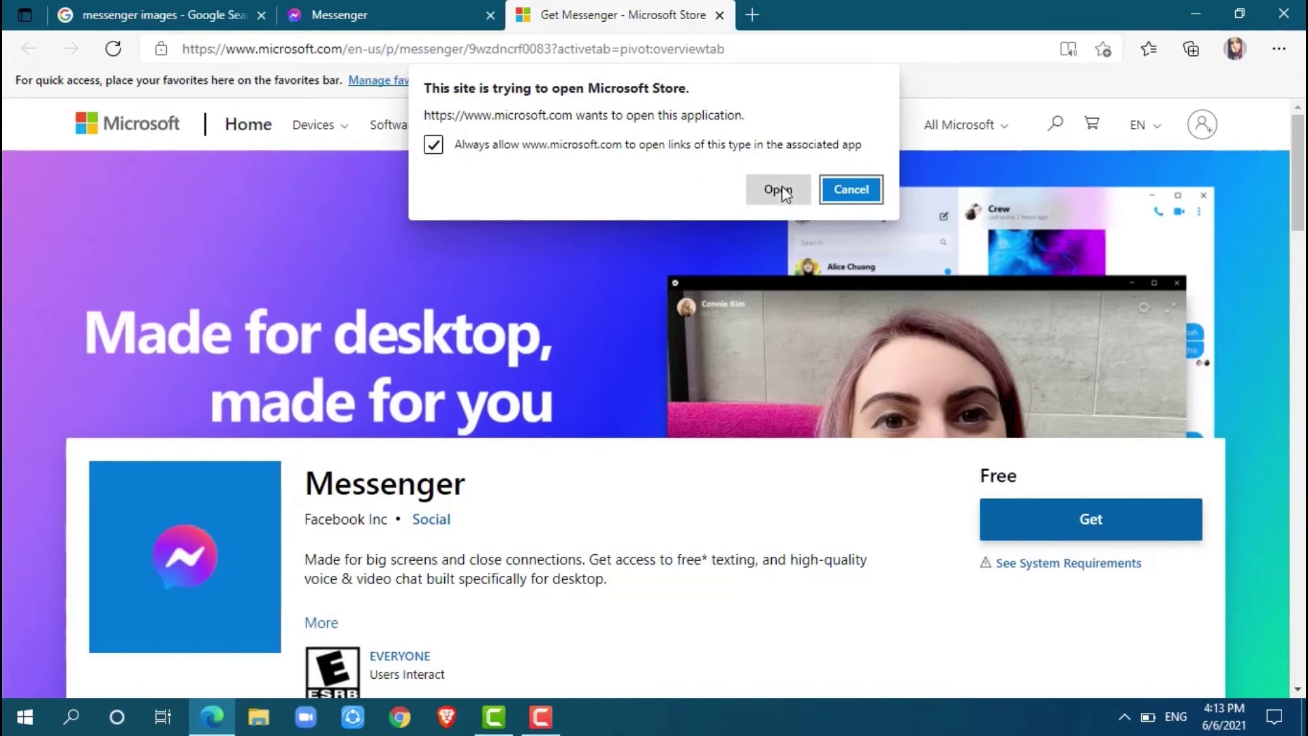
left_click(777, 189)
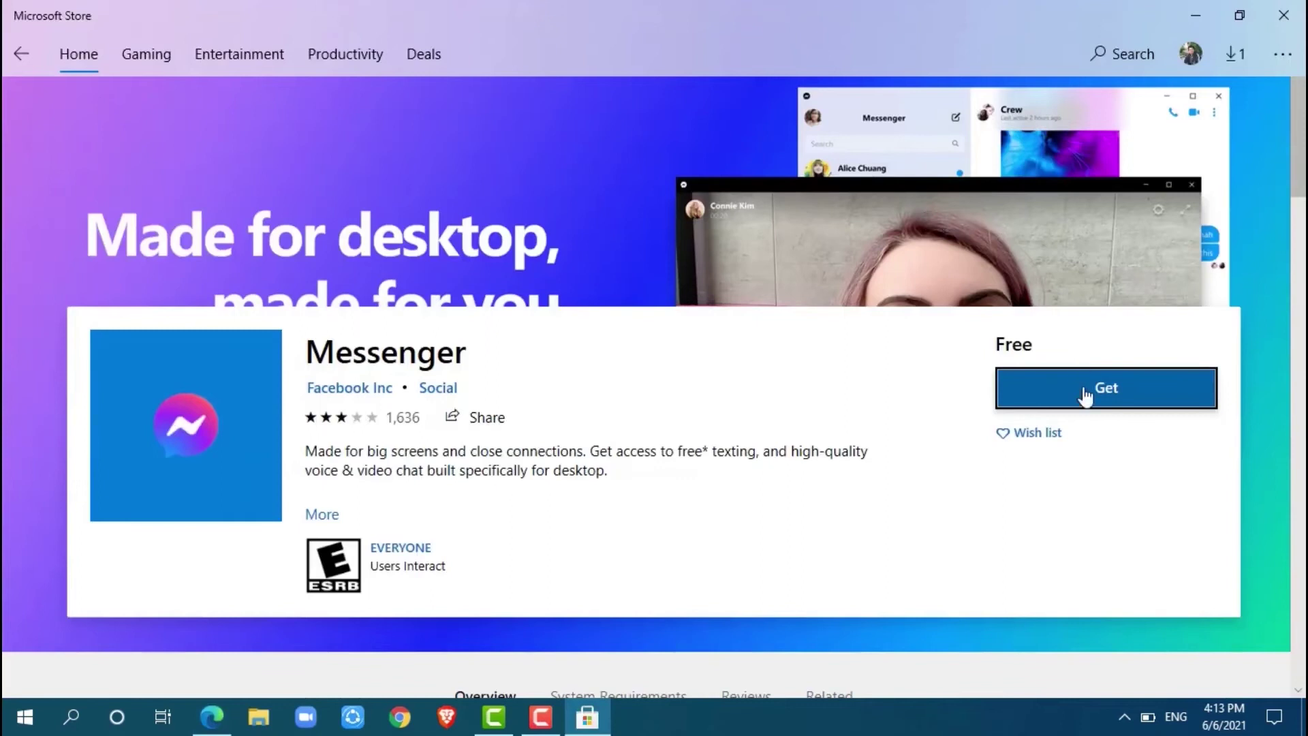
Get the free Messenger app and install it from its Store page
left_click(1106, 388)
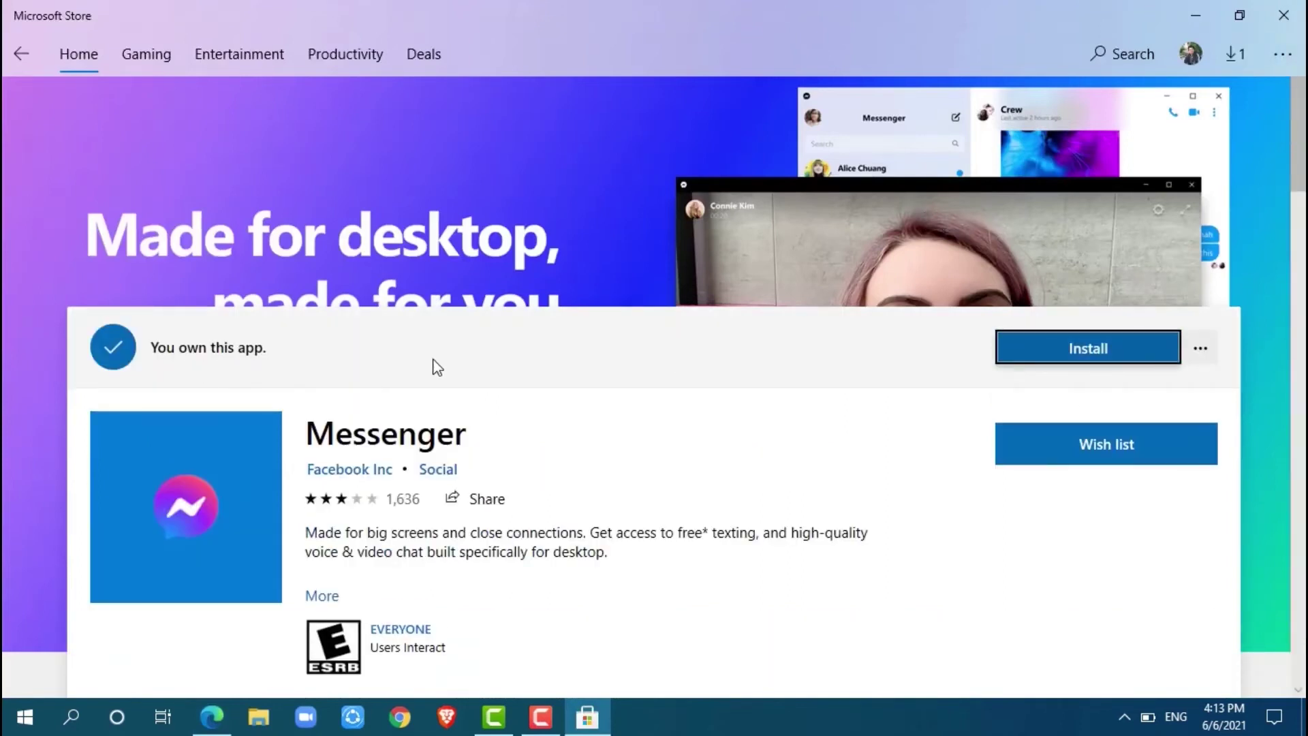
left_click(1059, 353)
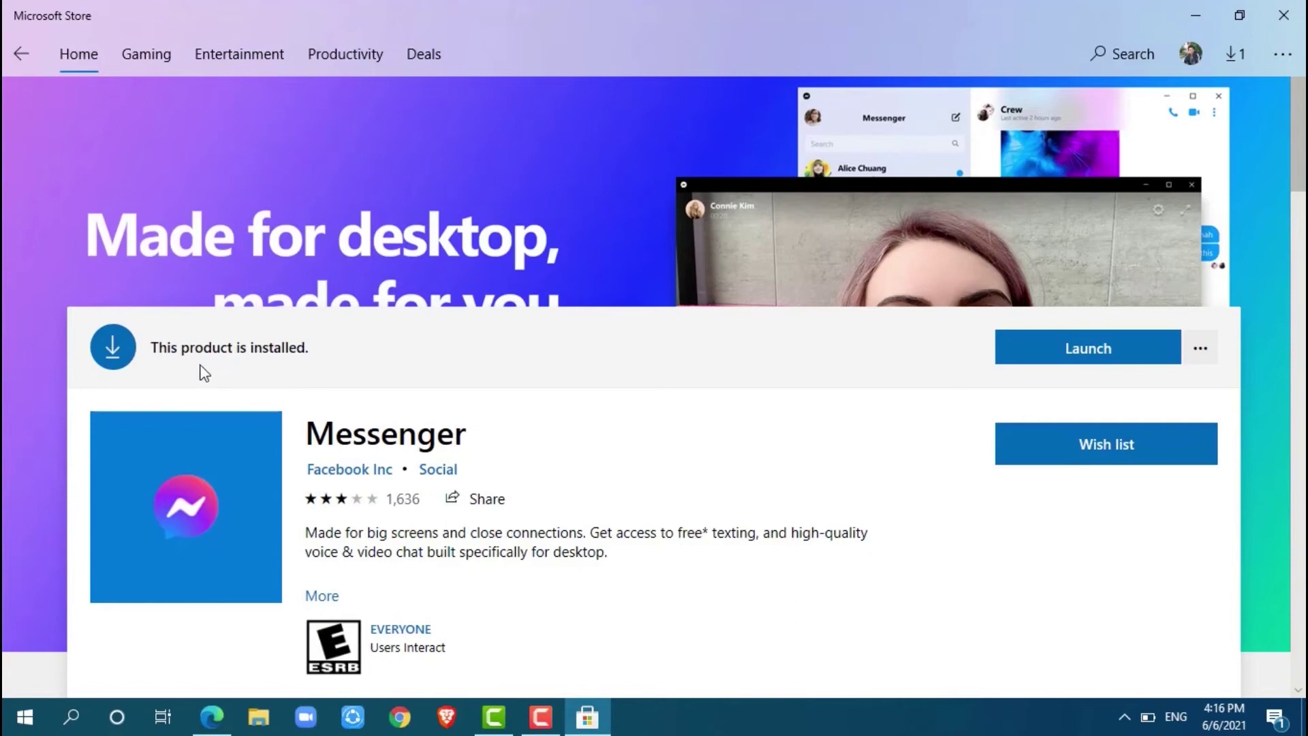
Launch Messenger and choose 'Log in with phone or email' on the Welcome screen
left_click(1055, 352)
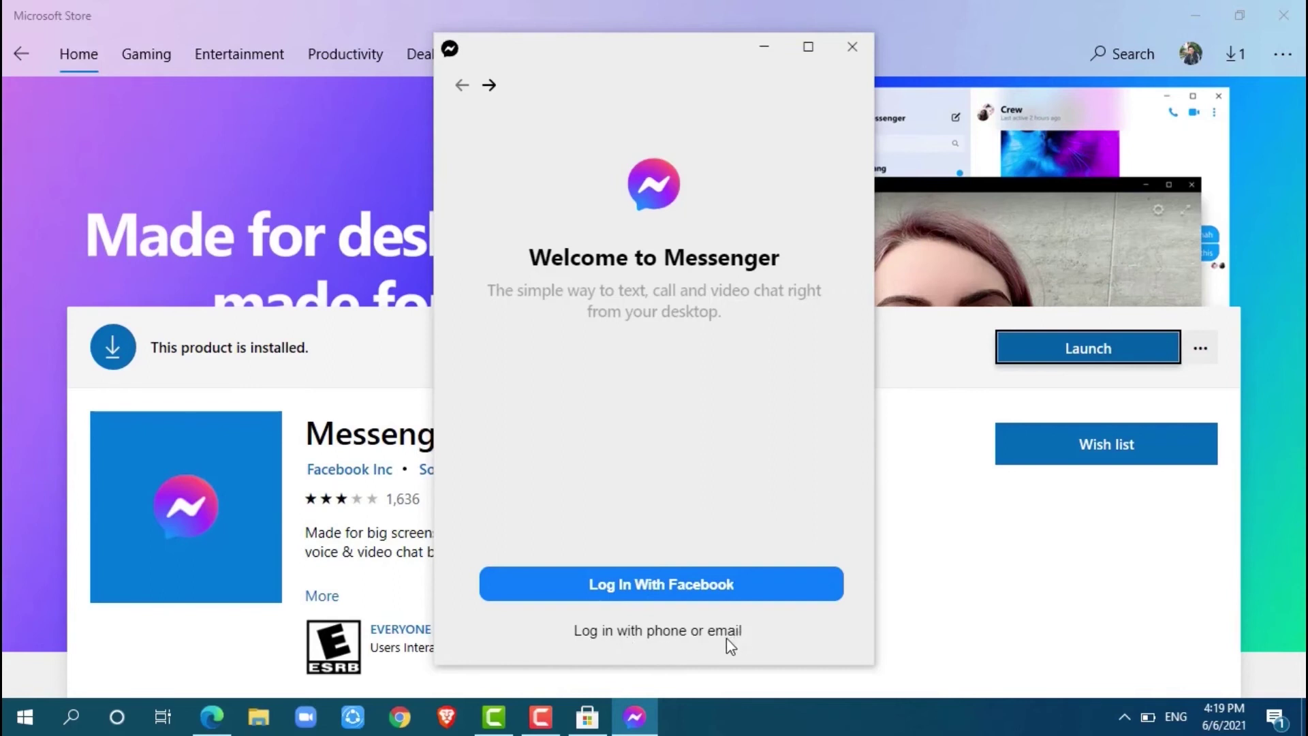
left_click(681, 634)
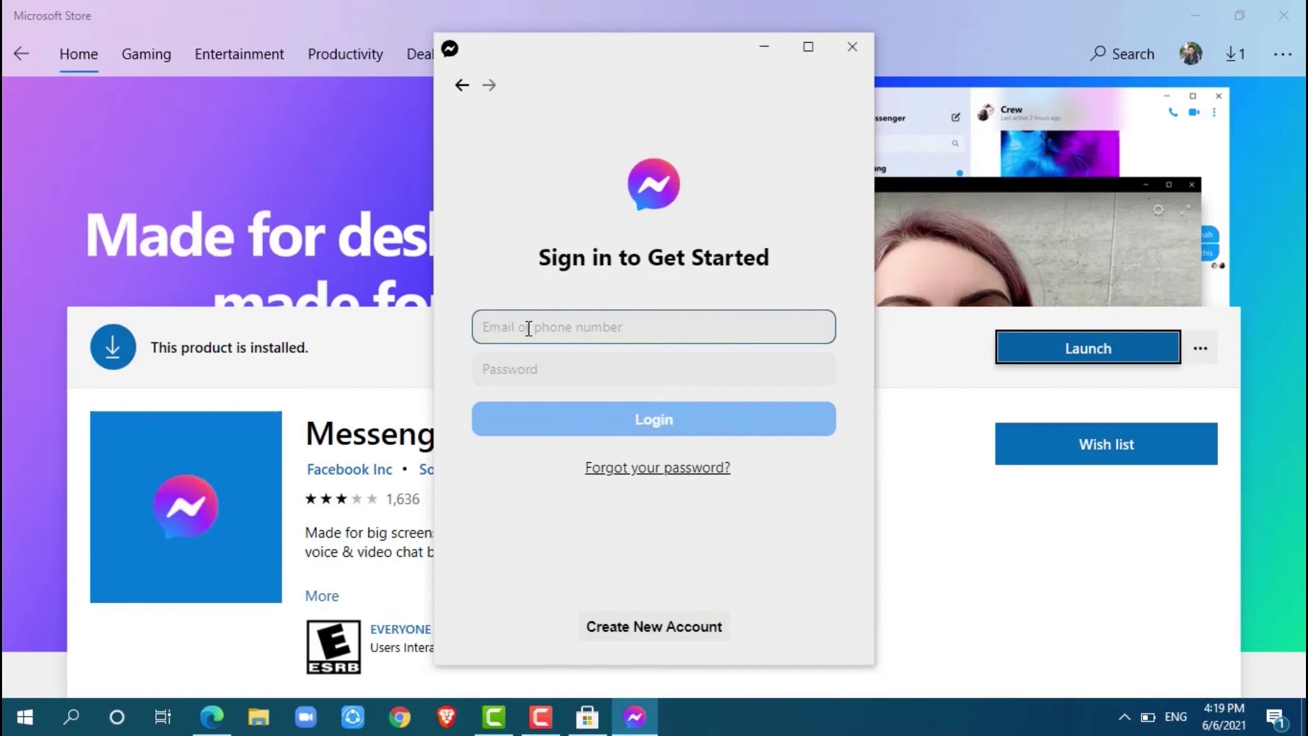
type("98")
Enter the phone number and password and submit the login
left_click(534, 368)
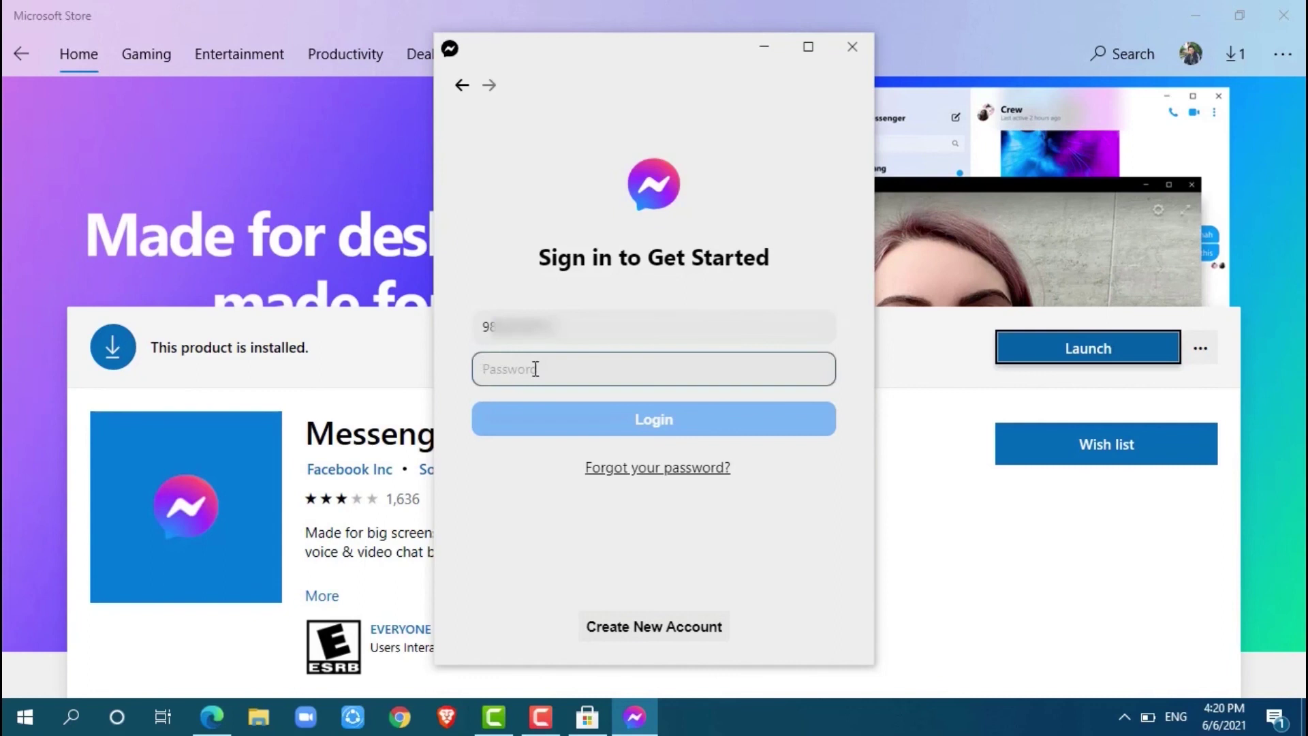
type("•••••••••••")
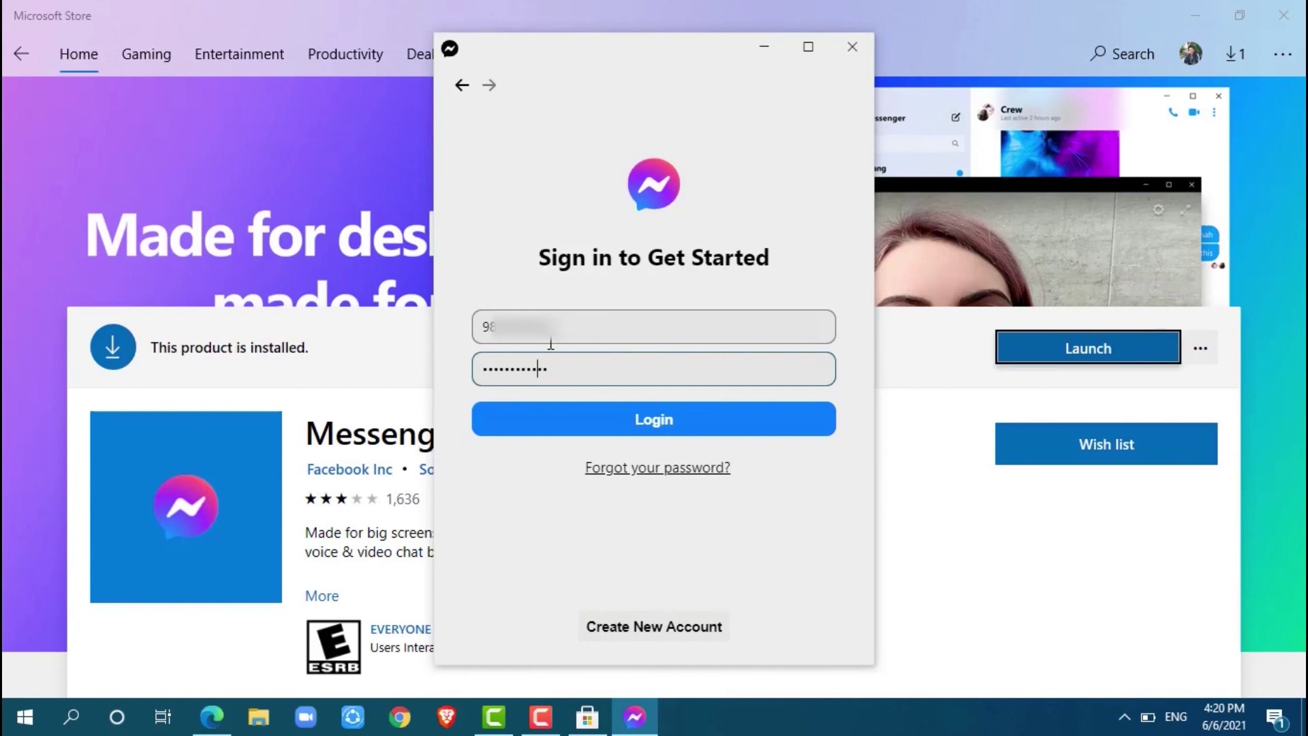
key("Return")
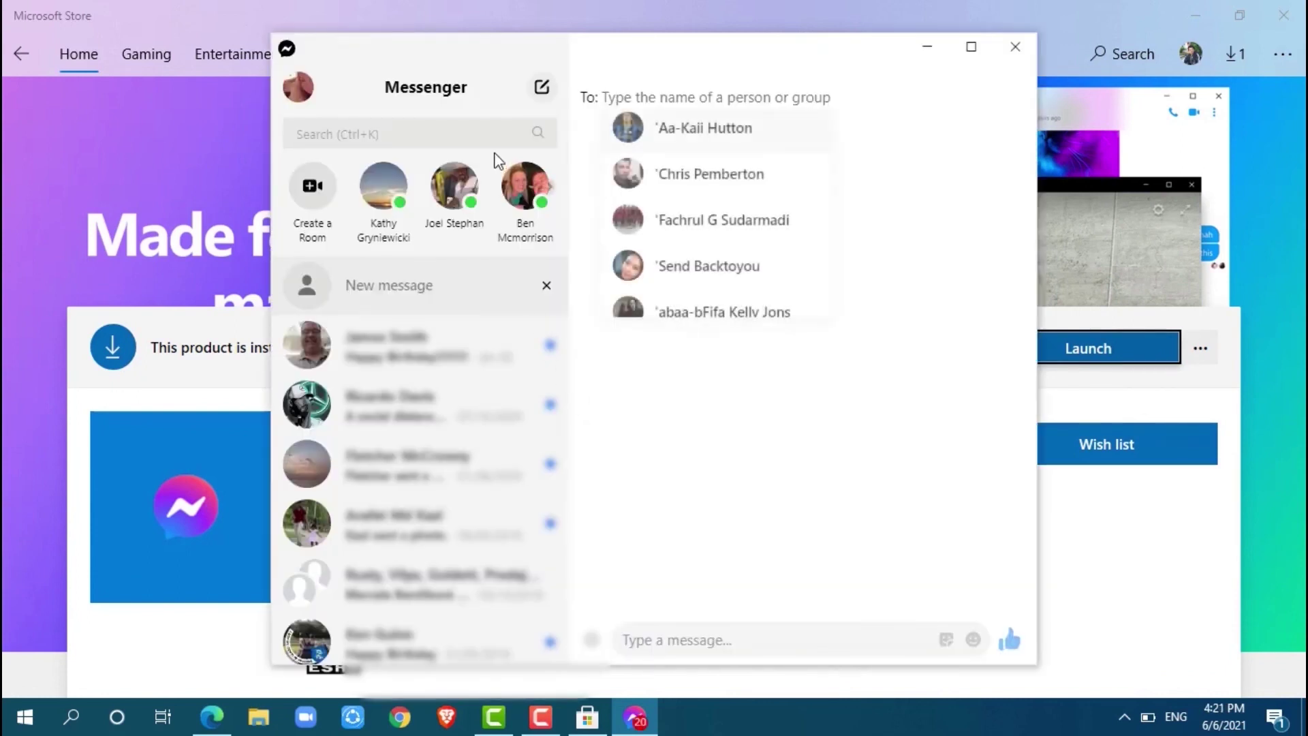
left_click_drag(531, 55, 501, 59)
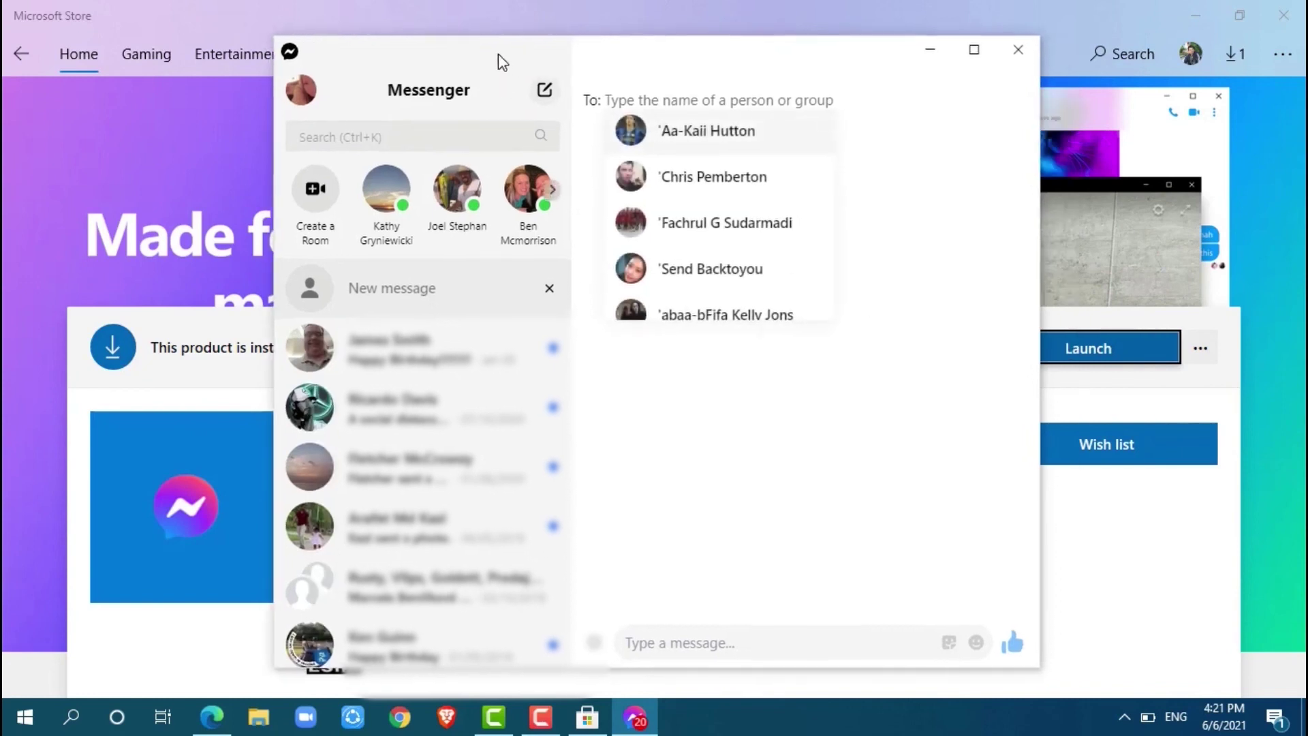